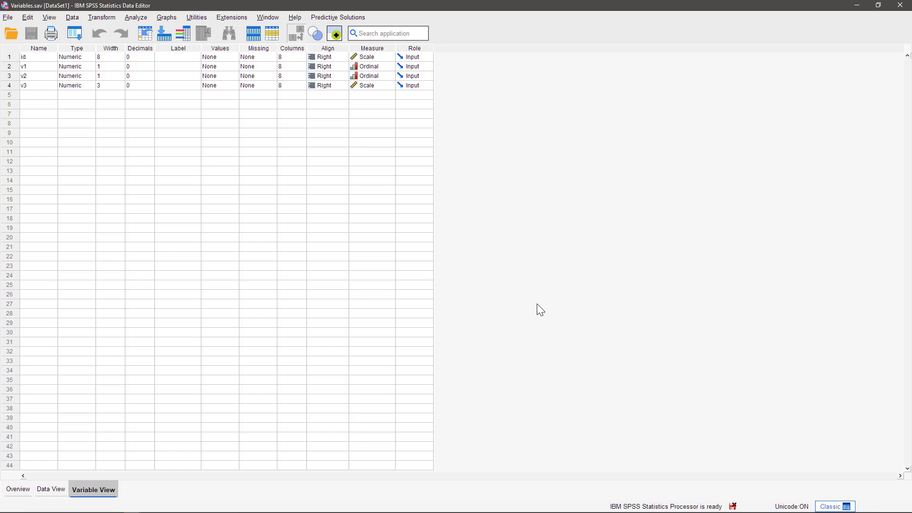
Step: Keep v1 numeric, paste 'Do you record household expenses?' as its label, and widen the Label column
double_click(90, 69)
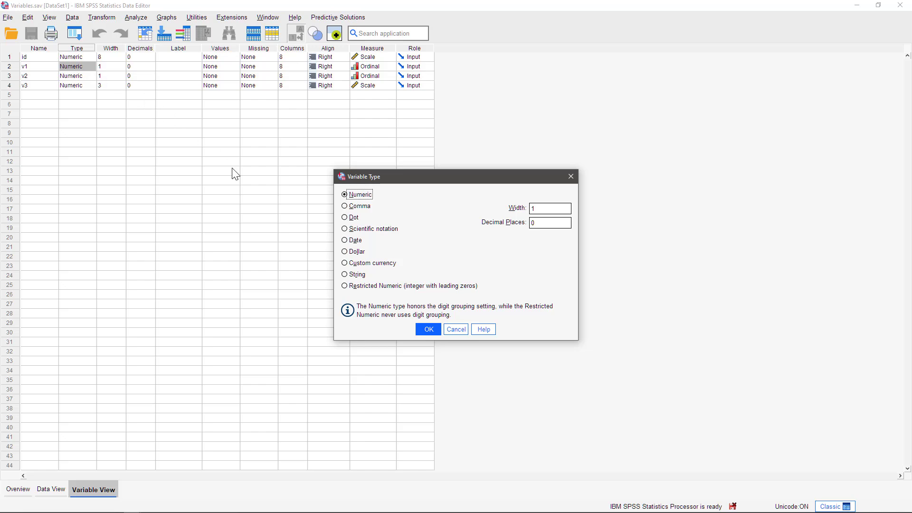
click(426, 331)
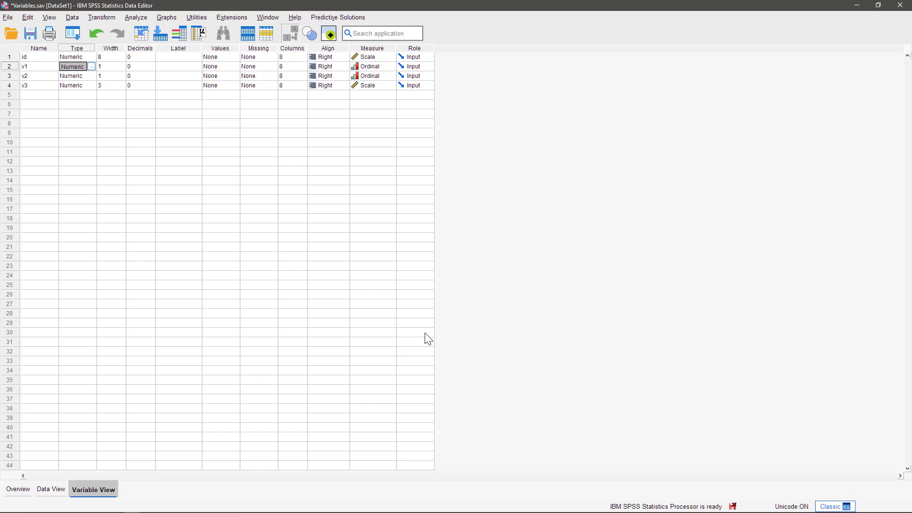
click(165, 67)
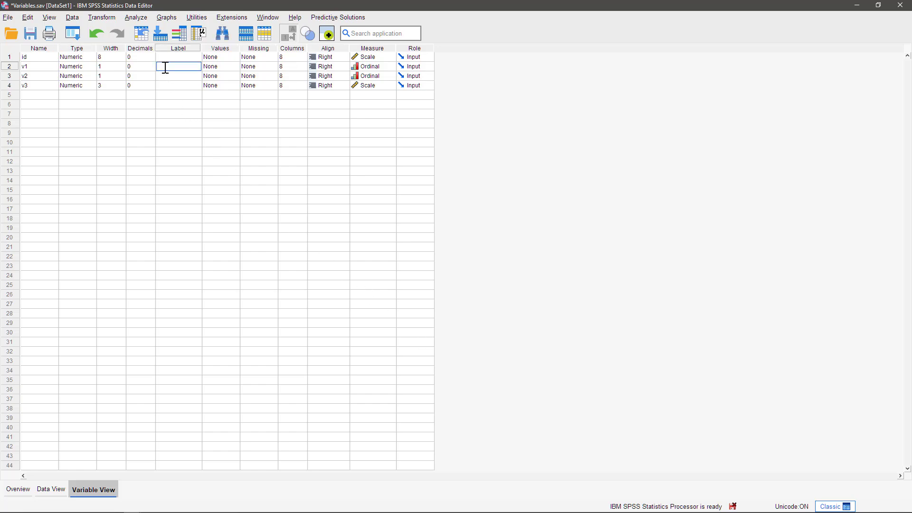
text(Do you record household expenses?)
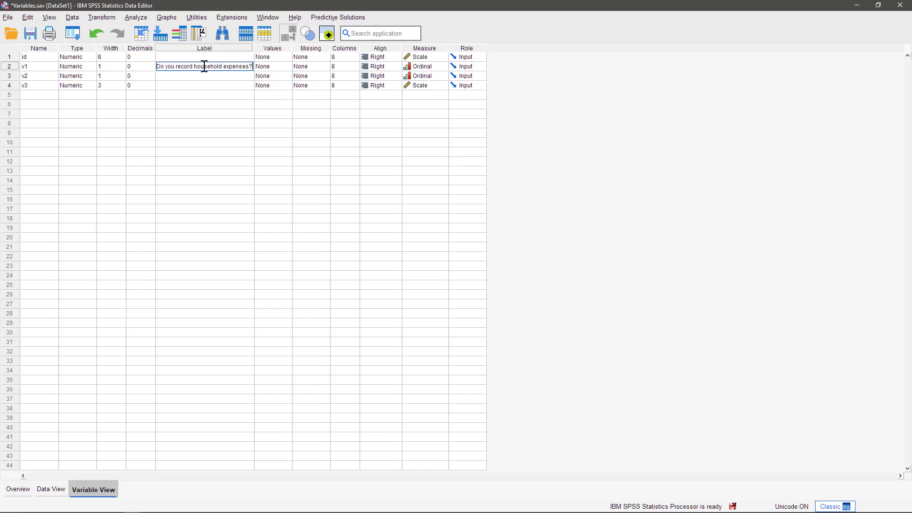
drag(252, 49, 315, 48)
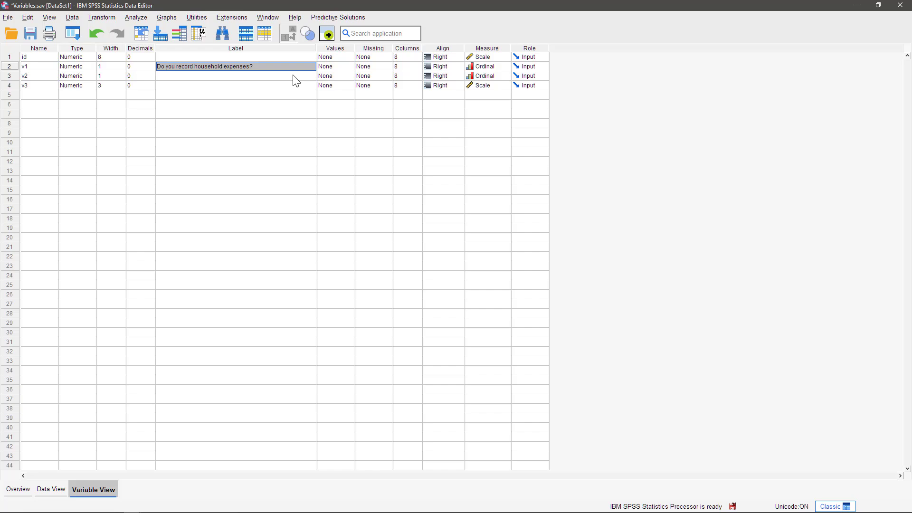
Step: In v1's value labels editor, add 1 = 'Yes, daily' and 2 = 'Once a week'
double_click(352, 66)
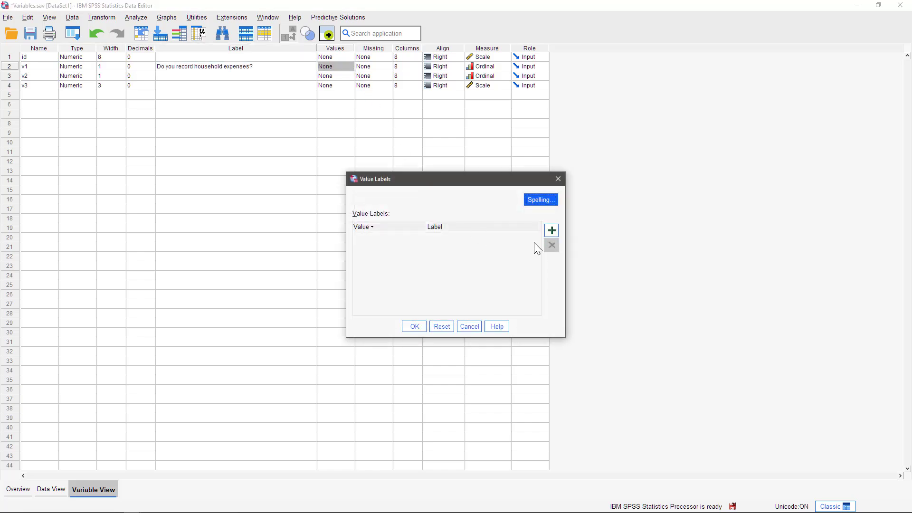
click(551, 231)
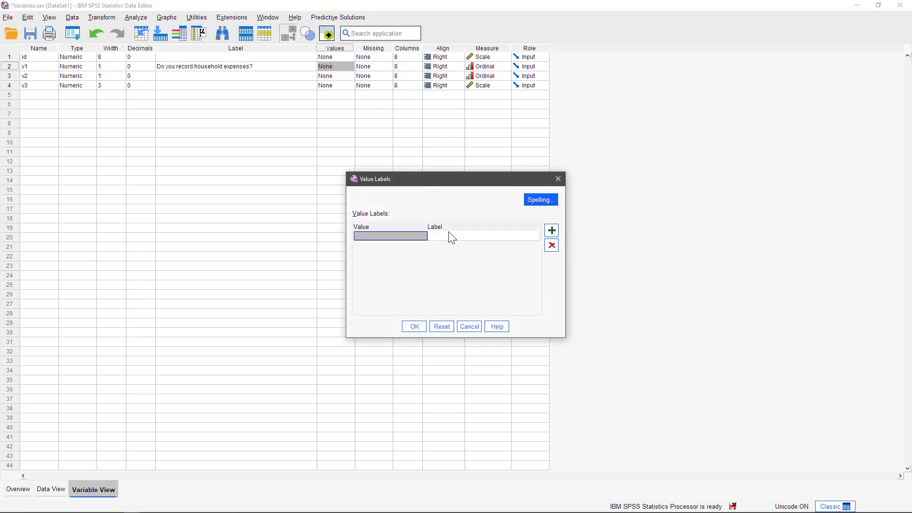
click(416, 232)
text(1)
click(443, 235)
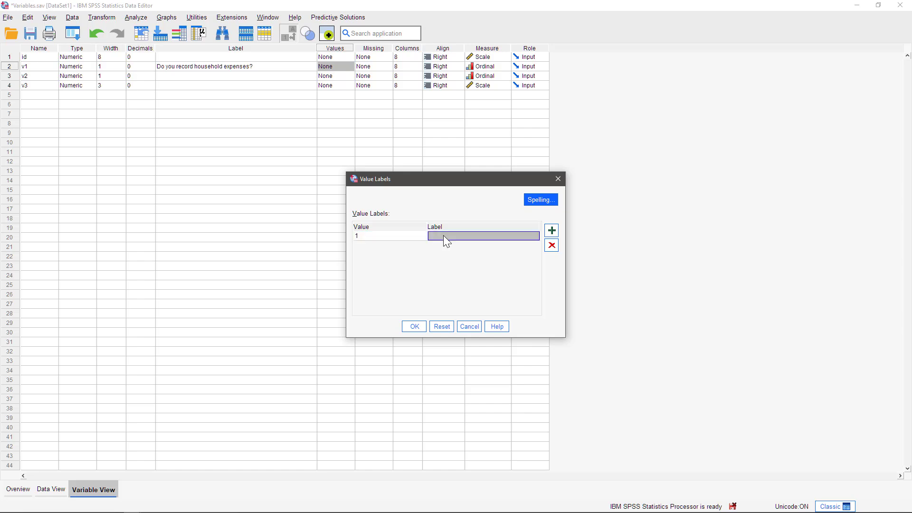
text(Yes, daily)
click(551, 230)
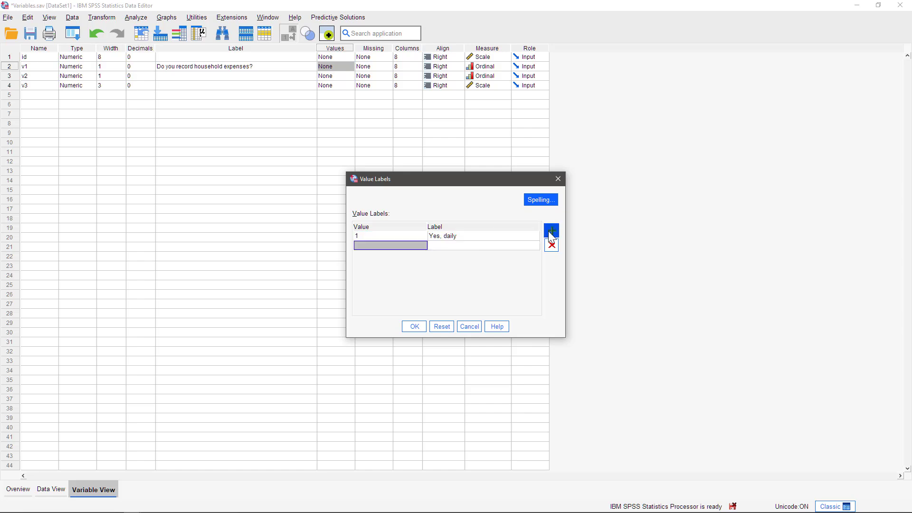
text(2)
click(482, 244)
text(Once a week)
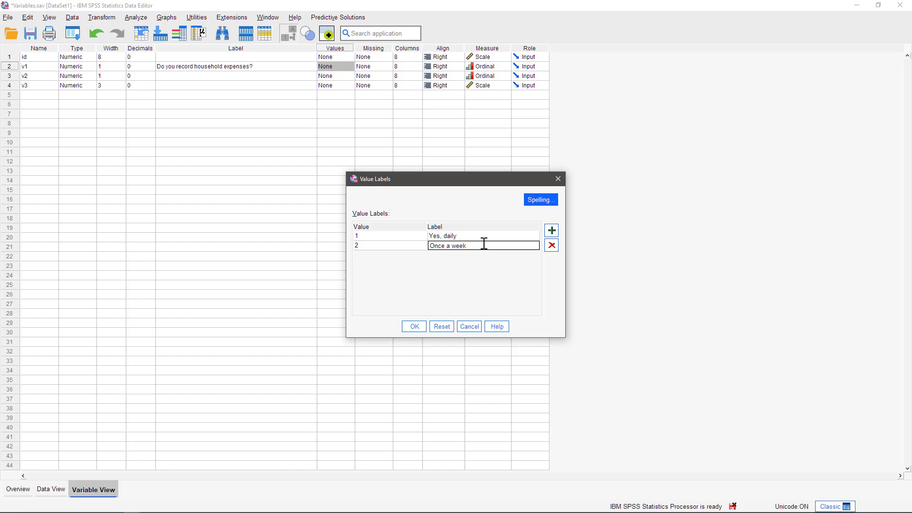
Step: Add 3 = 'Less than once a week', 4 = 'No, never', 5 = 'No response' and save the labels
click(551, 231)
text(3)
click(531, 254)
text(Le)
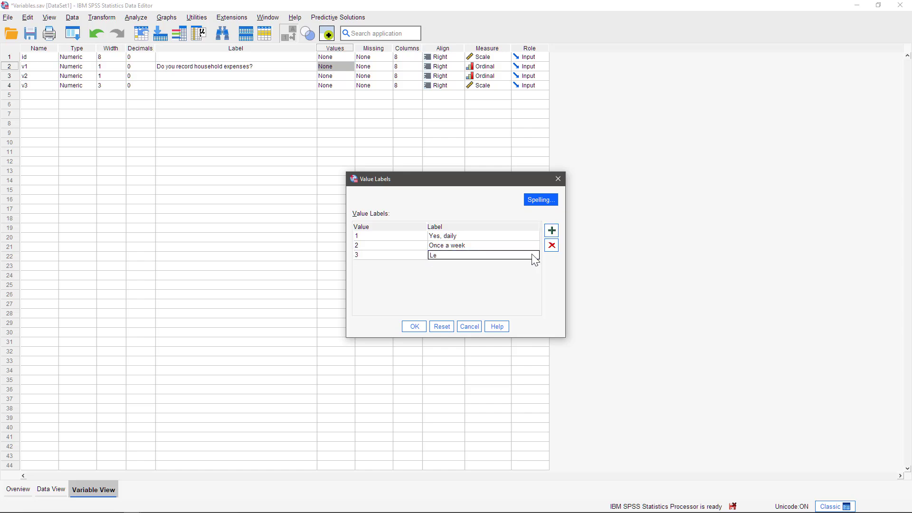
text(ss than once a week)
click(551, 230)
text(4)
click(511, 264)
text(No. never)
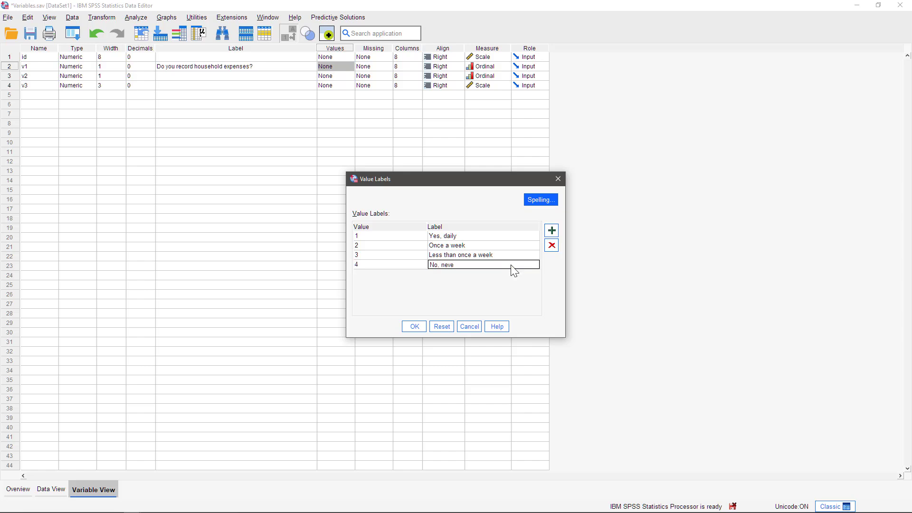
click(551, 231)
text(5)
click(486, 272)
text(No response)
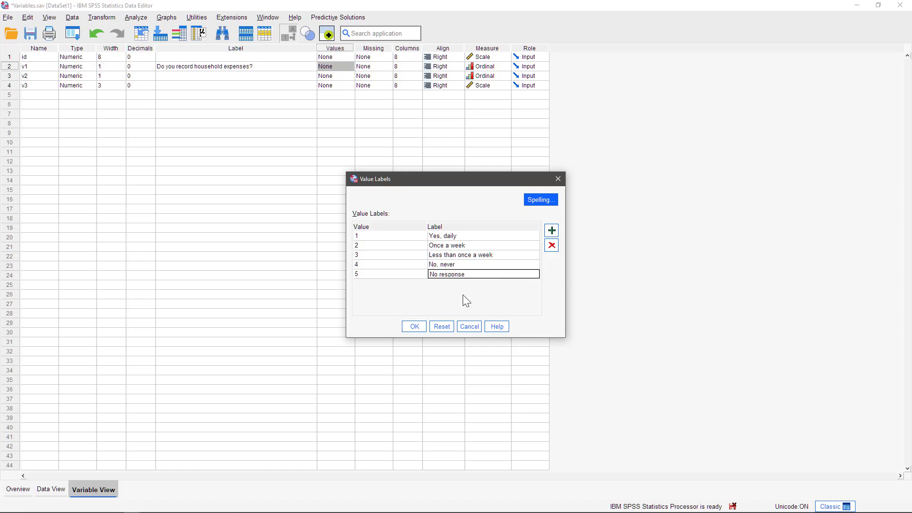
click(414, 324)
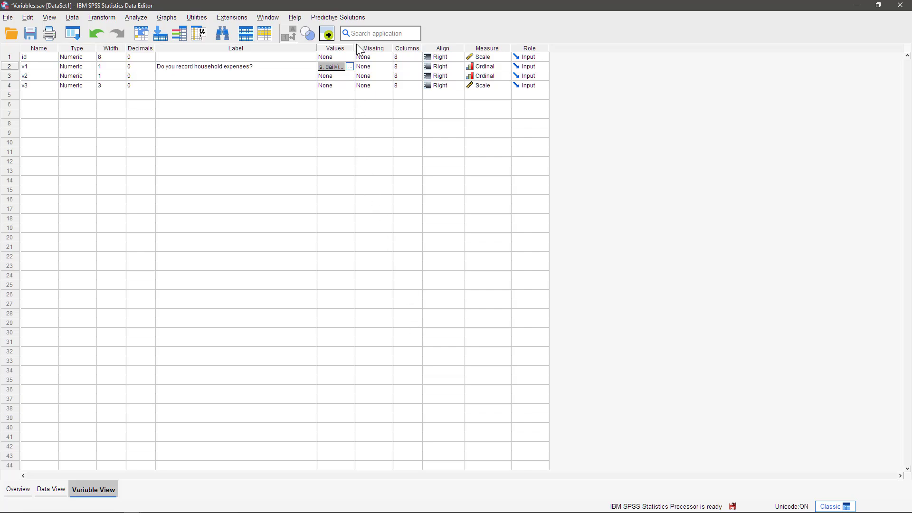
Step: Widen the Values column and define 5 as v1's discrete missing value
drag(354, 48, 397, 48)
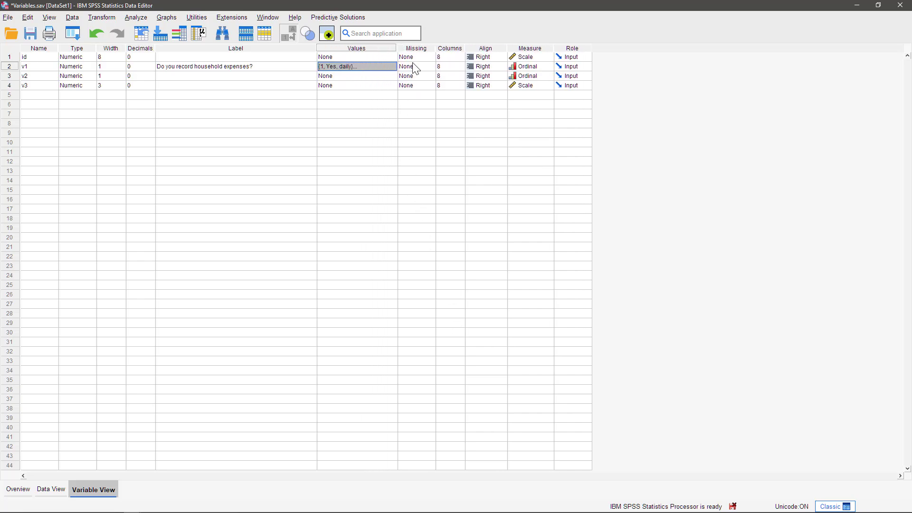
click(432, 67)
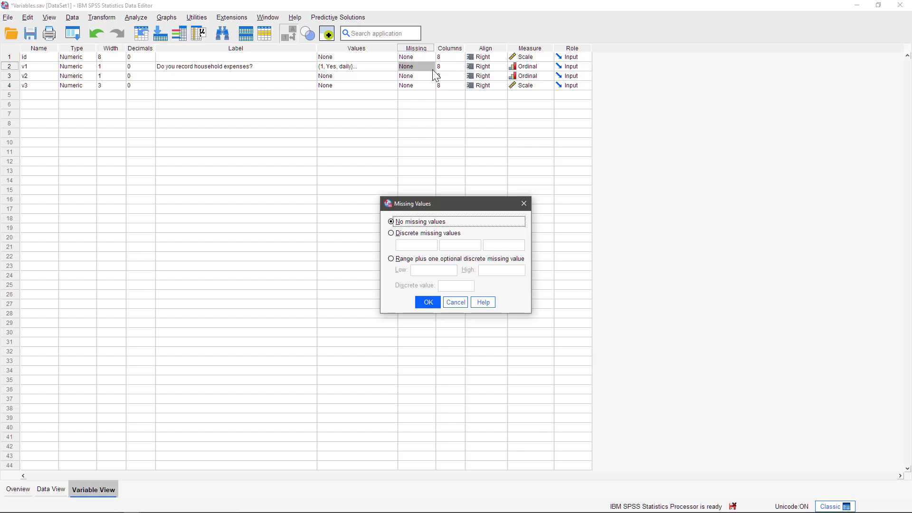
click(416, 234)
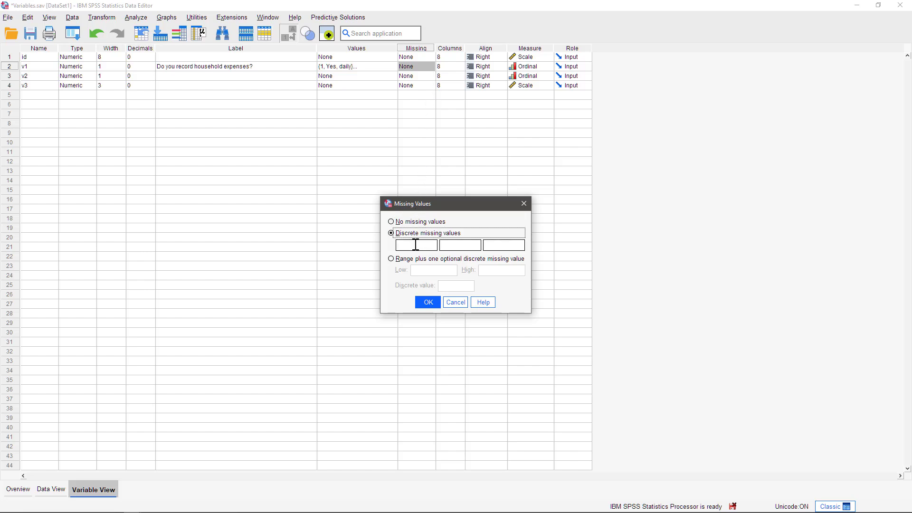
click(416, 246)
text(5)
click(428, 301)
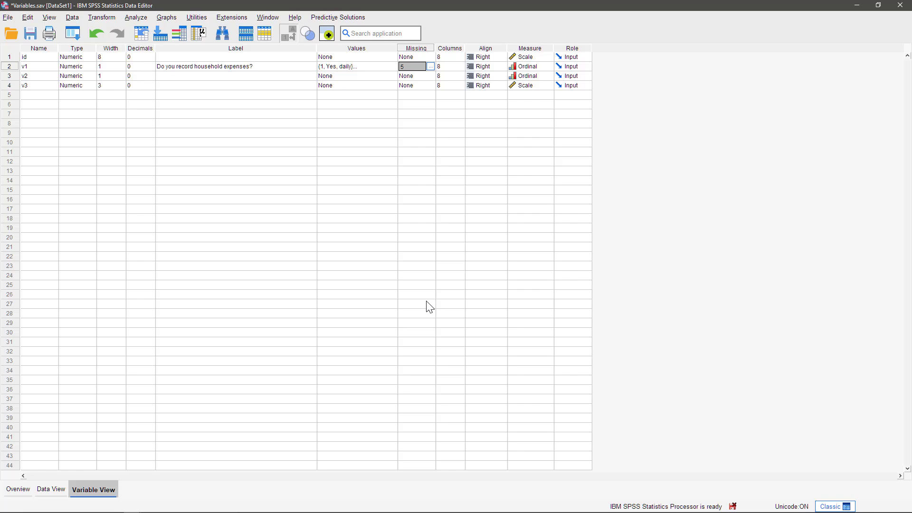
Step: Show v1's Measure dropdown with the Scale, Ordinal and Nominal choices
click(549, 68)
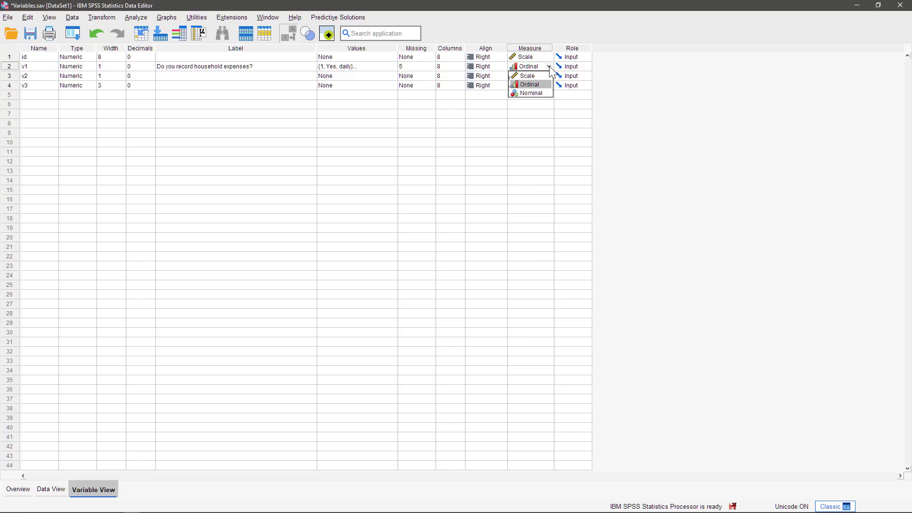
Step: Dismiss the Measure dropdown, leaving v1's measurement level at Ordinal
click(549, 67)
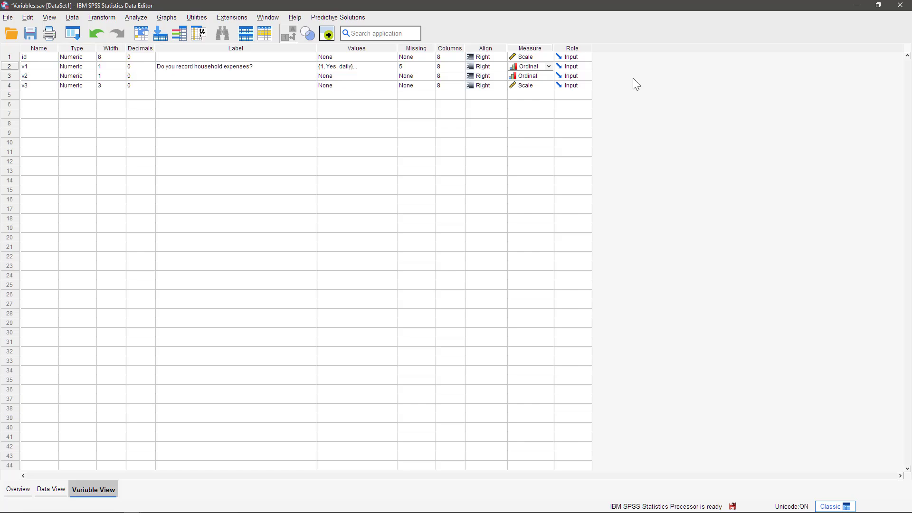
Step: Start a Frequencies analysis with v1 and v2 as the analysed variables
click(137, 18)
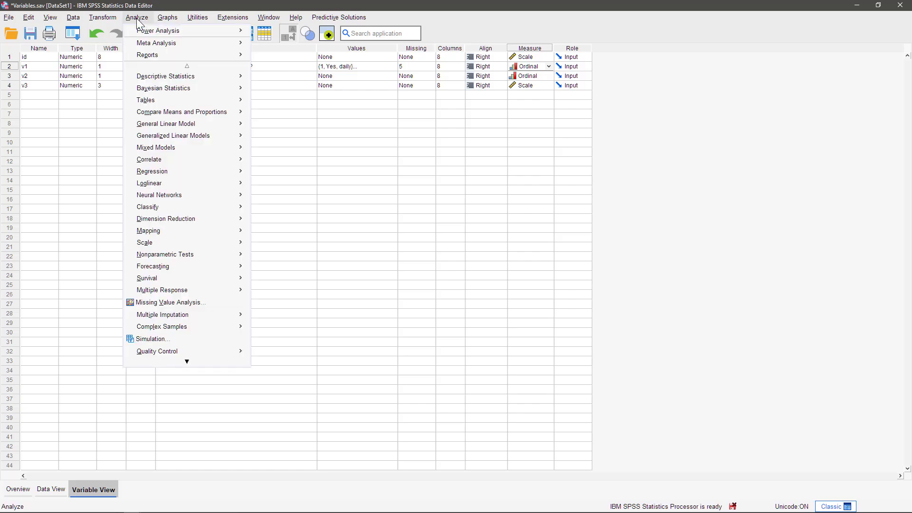
mouse_move(200, 77)
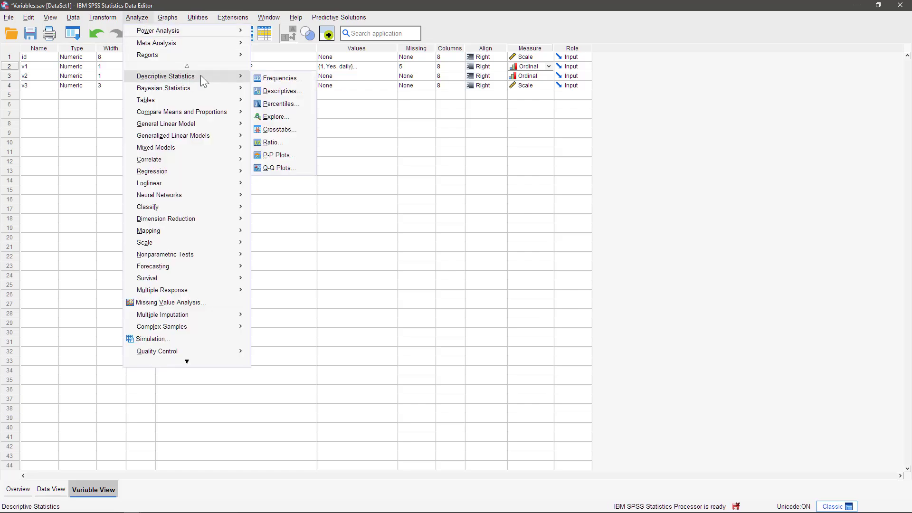
click(291, 79)
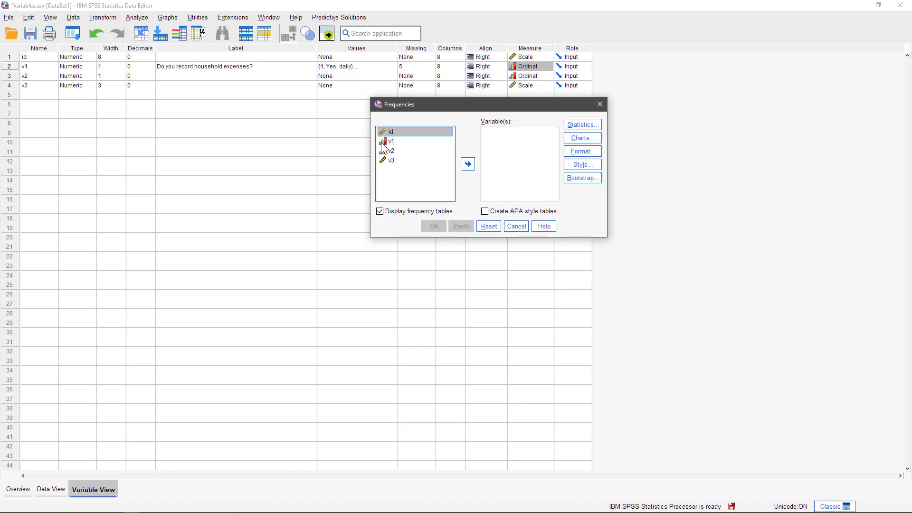
drag(386, 142, 393, 151)
click(467, 164)
Step: Request percentage bar charts without frequency tables, run it, and view the charts
click(580, 138)
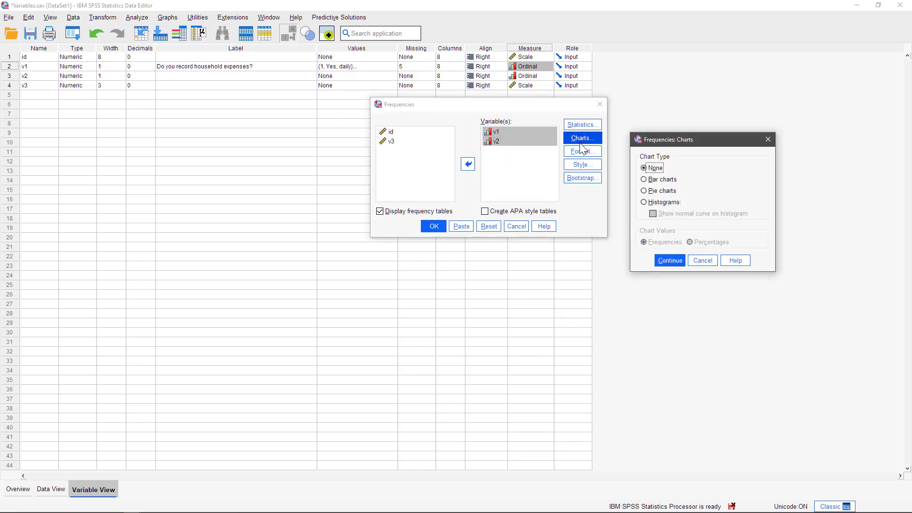
key(alt+c)
click(667, 261)
click(430, 226)
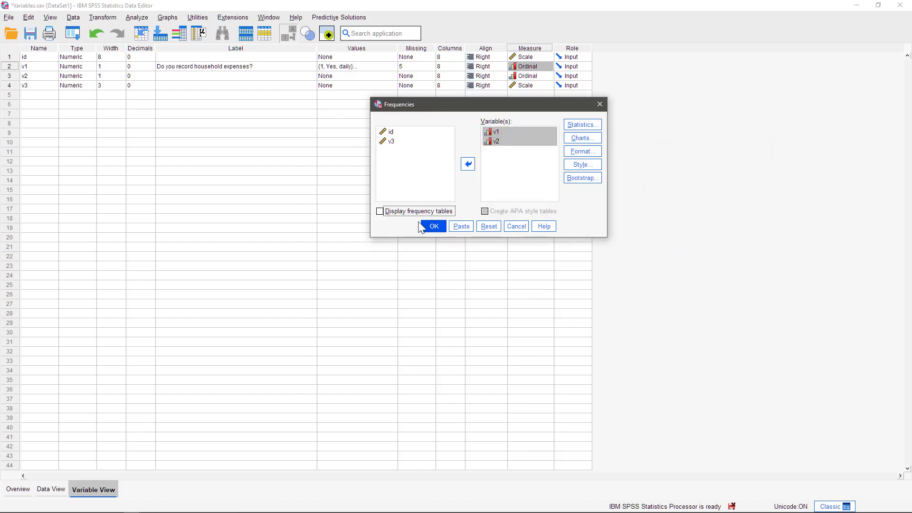
drag(909, 159, 909, 260)
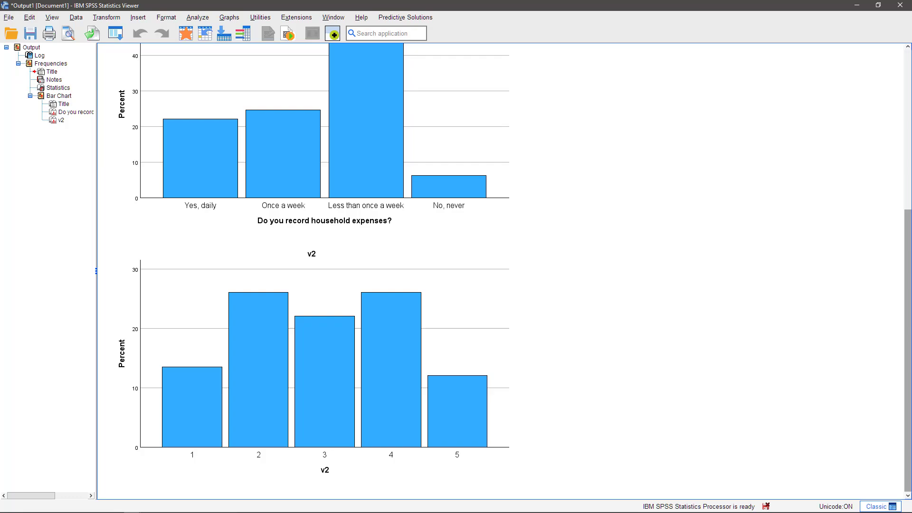